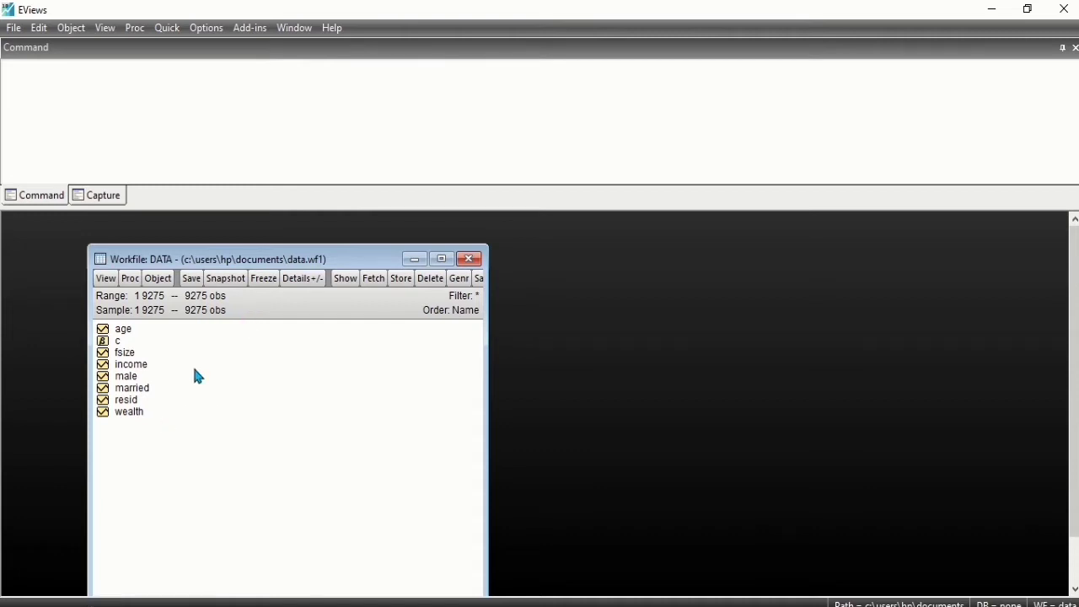
Open wealth and income as an equation: 'wealth income c', least squares, sample 1 9275.
click(135, 415)
ctrl+click(146, 366)
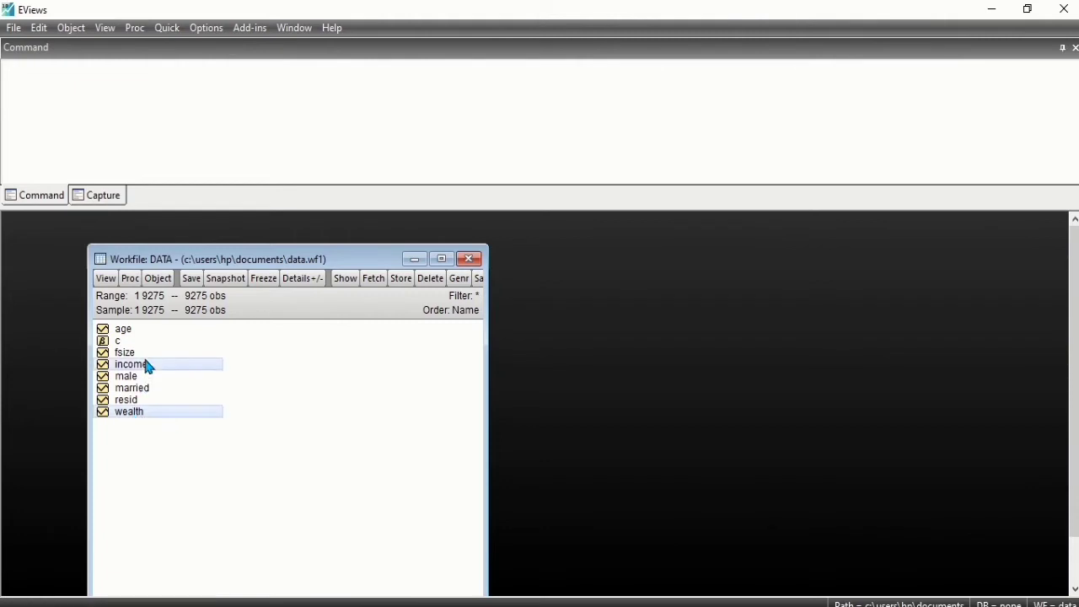
right_click(147, 366)
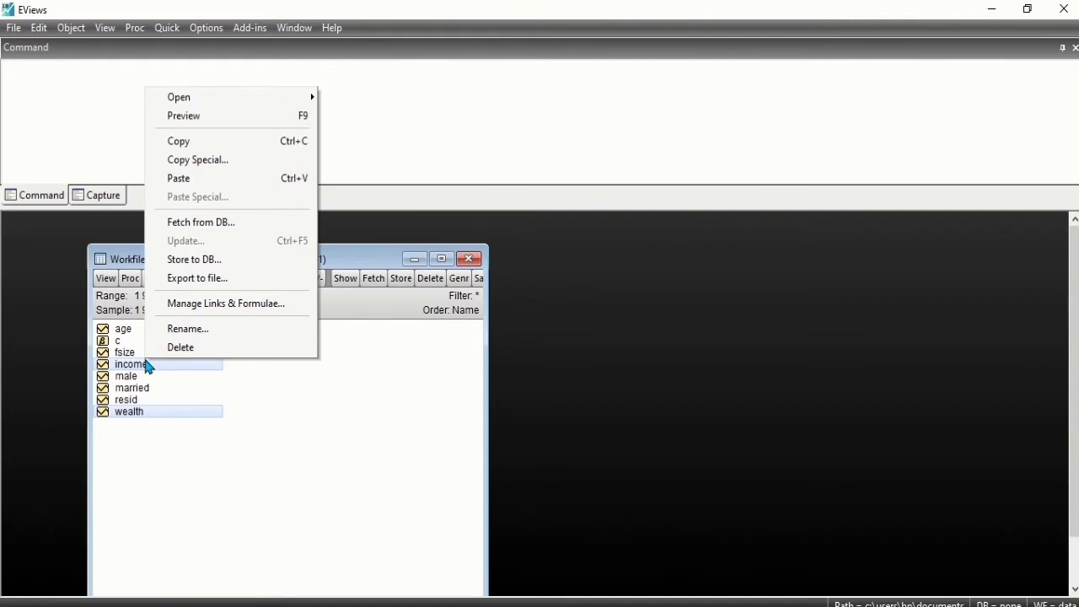
mouse_move(302, 104)
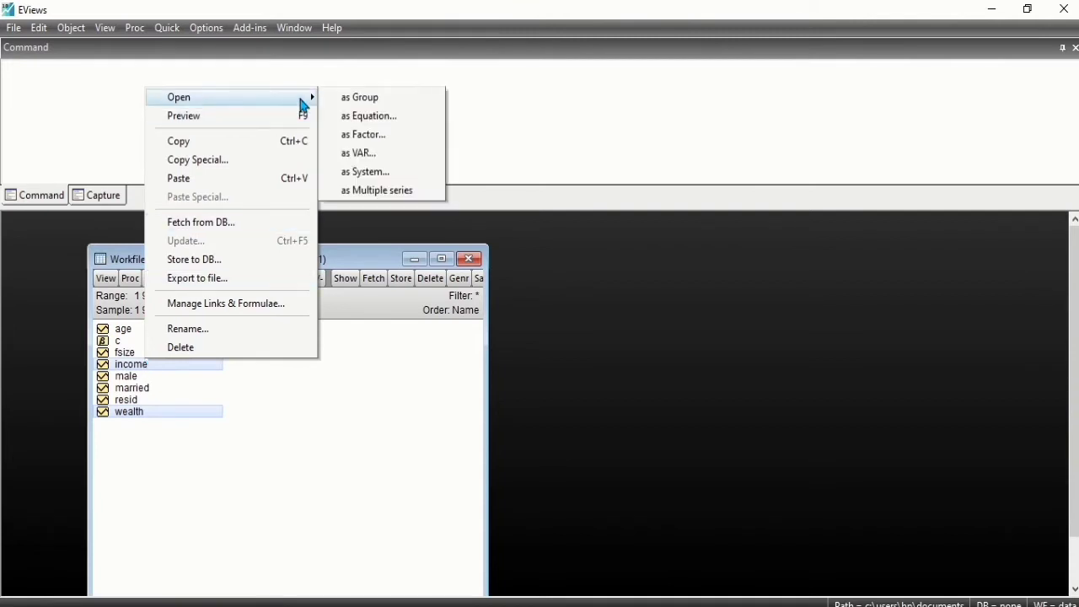
click(363, 115)
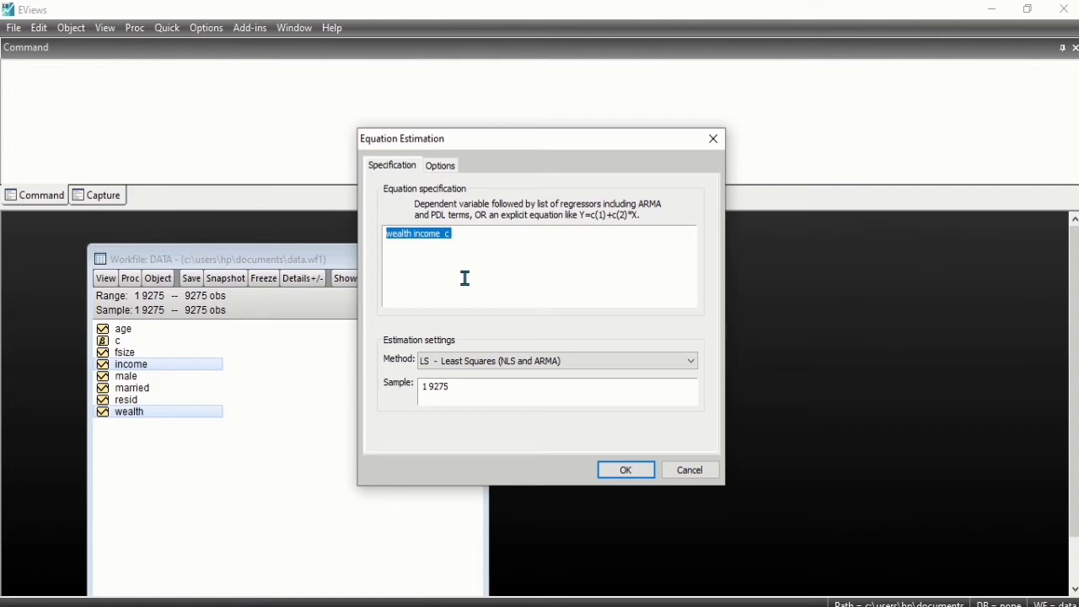
Estimate wealth on income, giving income coefficient 0.999911 and constant -20.17948.
click(480, 235)
click(621, 473)
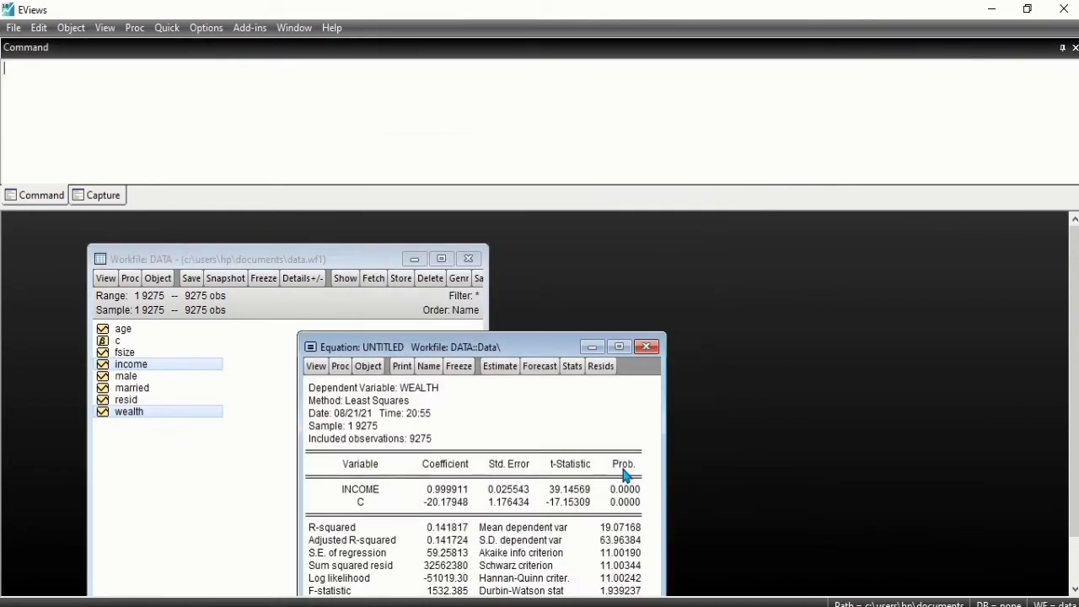
drag(470, 344, 485, 251)
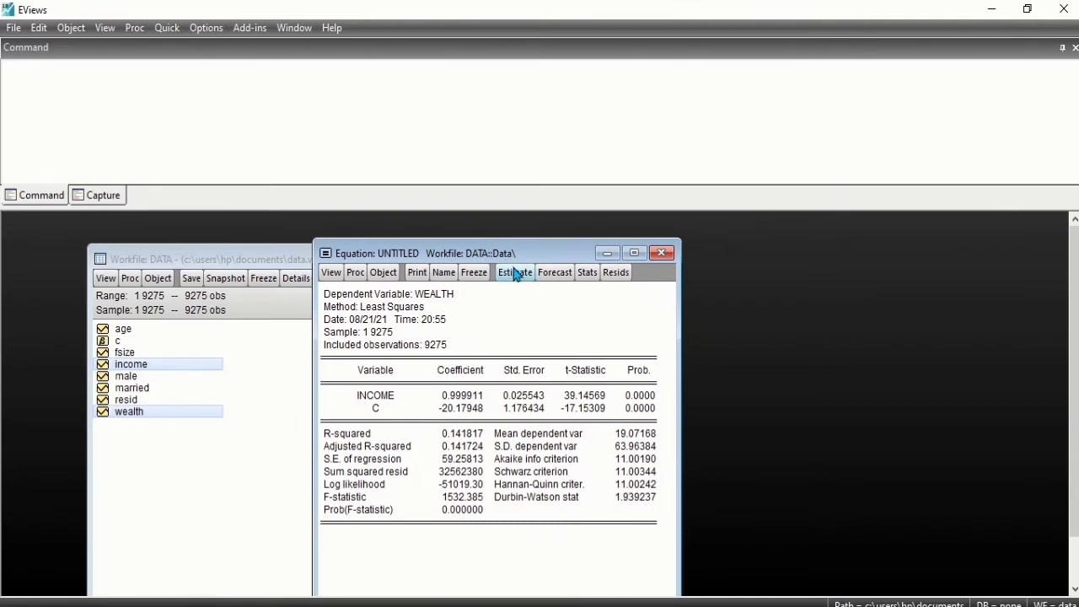
Reopen the equation's estimation settings and keep LS as the estimation method.
click(514, 273)
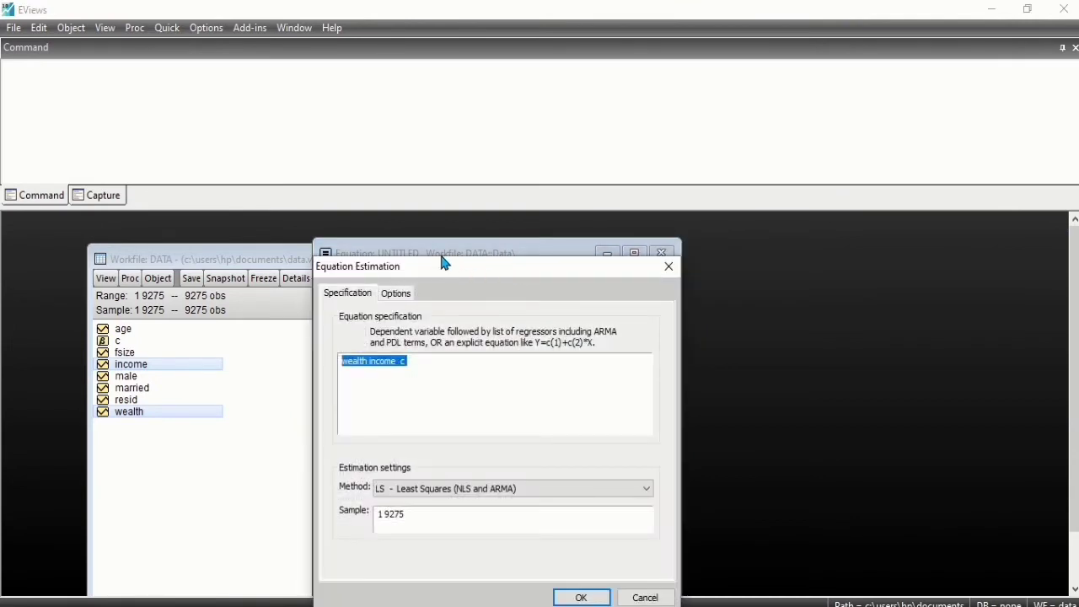
drag(484, 272, 533, 199)
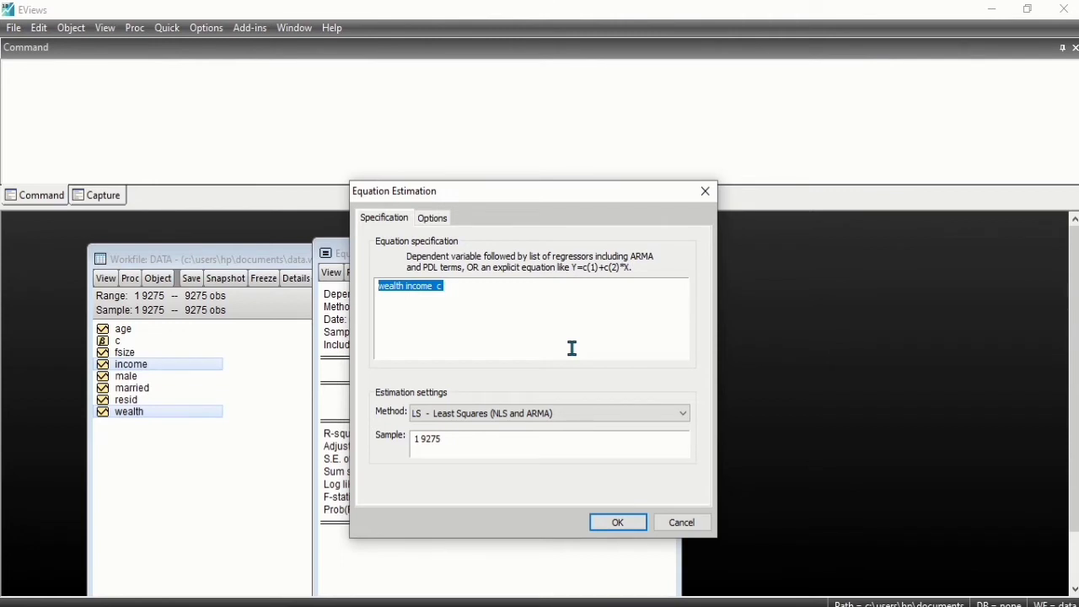
click(546, 413)
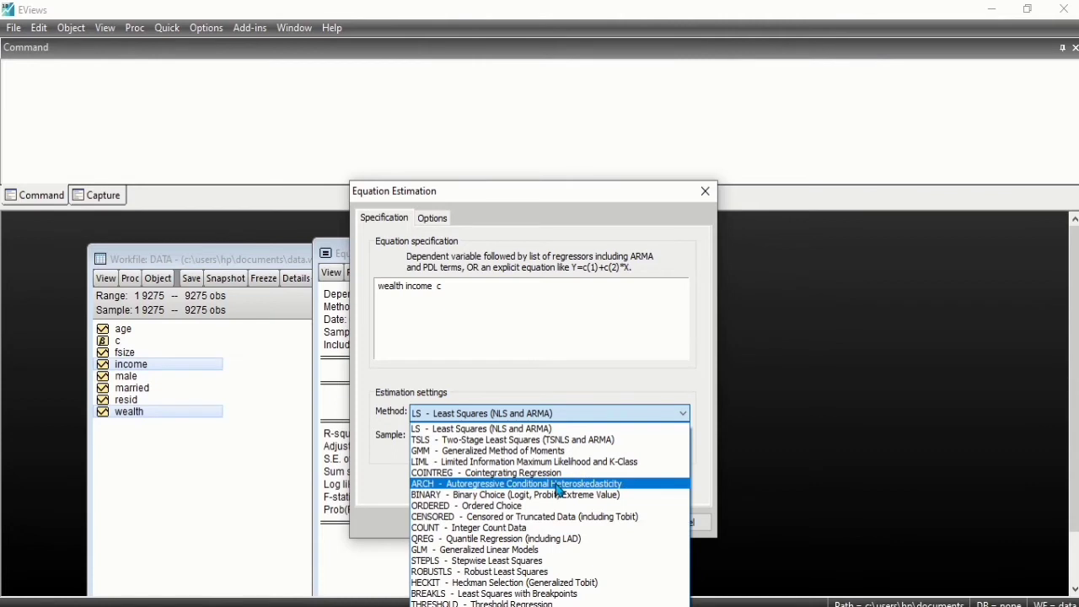
click(524, 428)
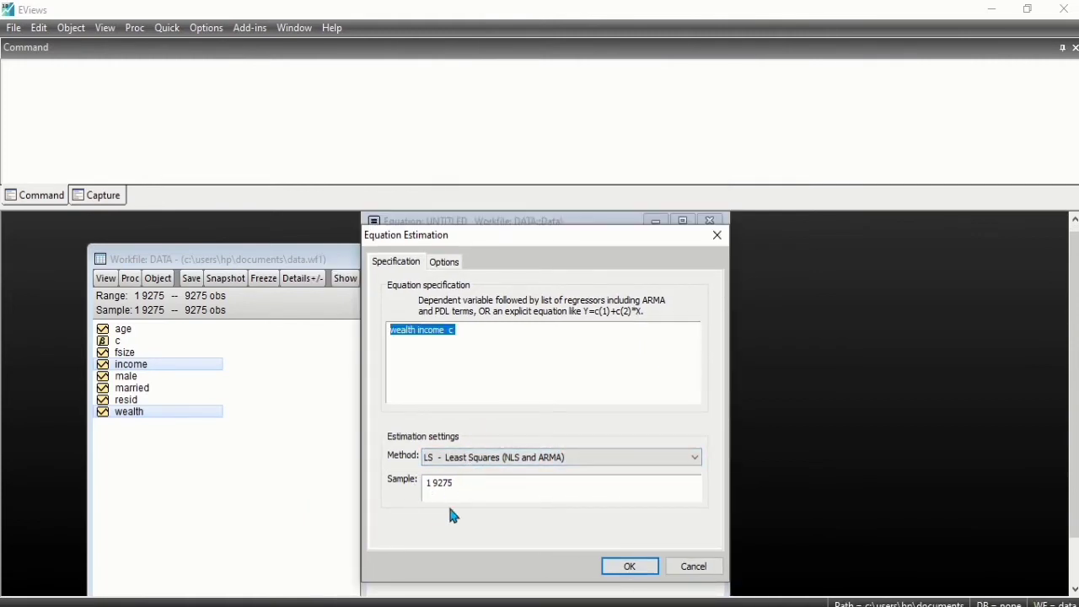
Try sample 1 900, revert it to 1 9275, and re-estimate the equation.
click(462, 482)
key(BackSpace)
key(BackSpace)
key(BackSpace)
text(00)
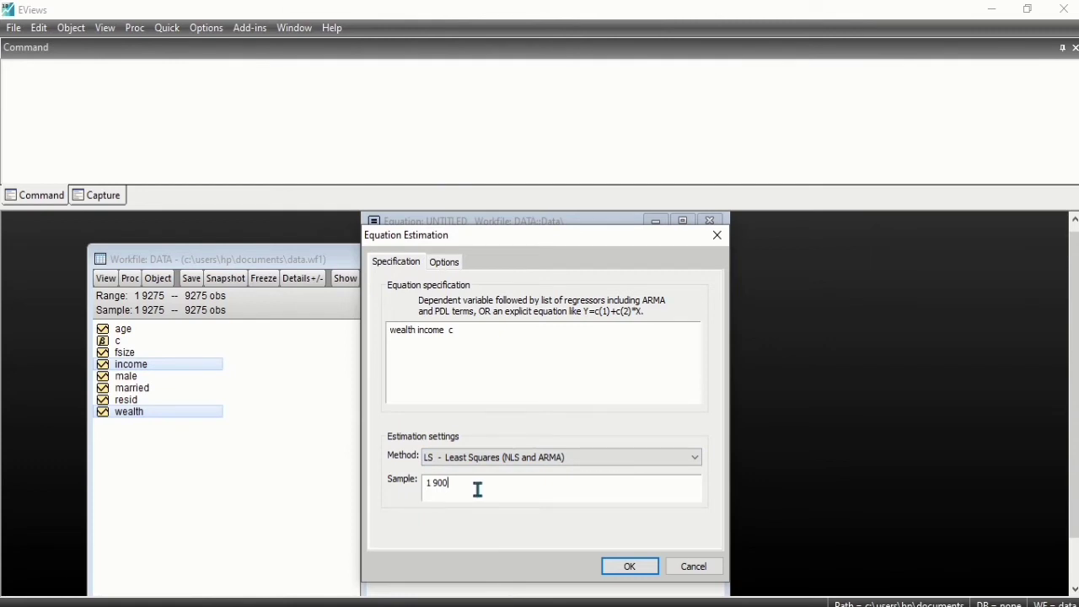
key(ctrl+z)
click(626, 566)
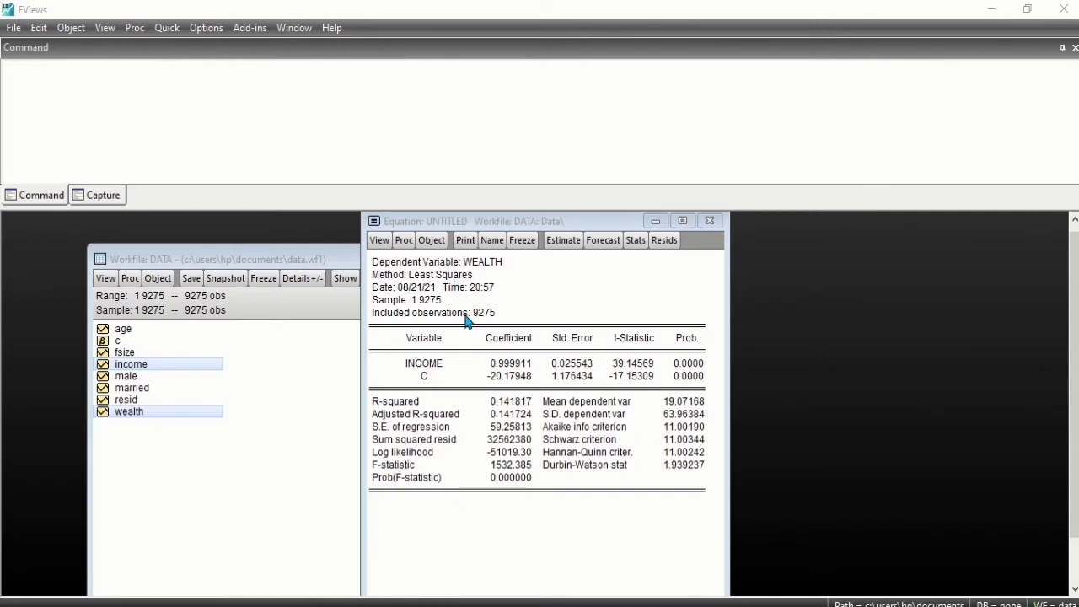
Name the equation new_equation, replacing the default eq01.
click(494, 242)
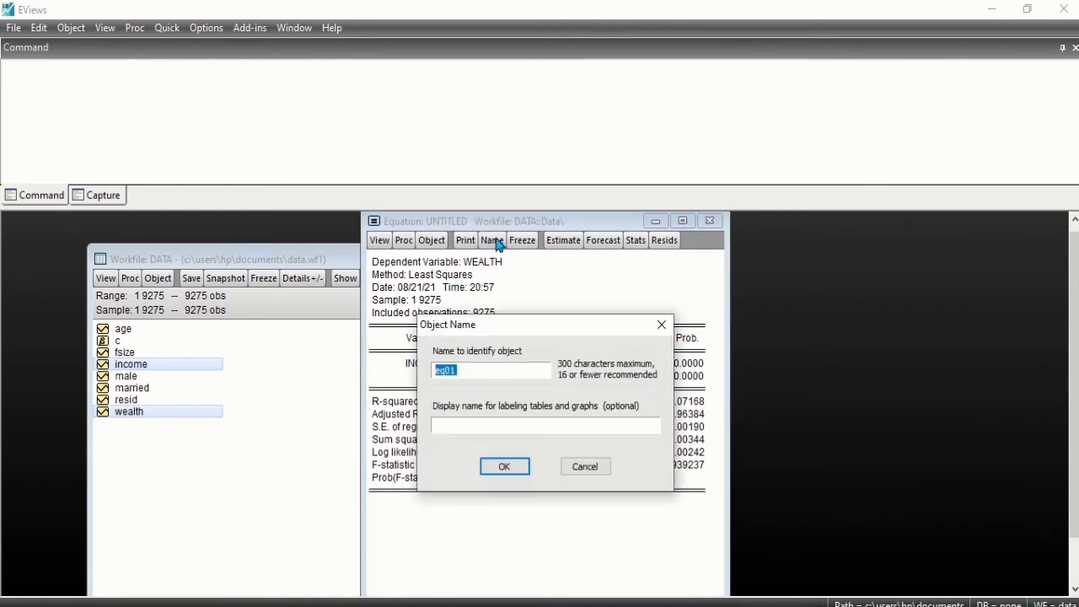
click(483, 376)
key(BackSpace)
key(BackSpace)
key(BackSpace)
key(BackSpace)
text(new_equation)
click(508, 467)
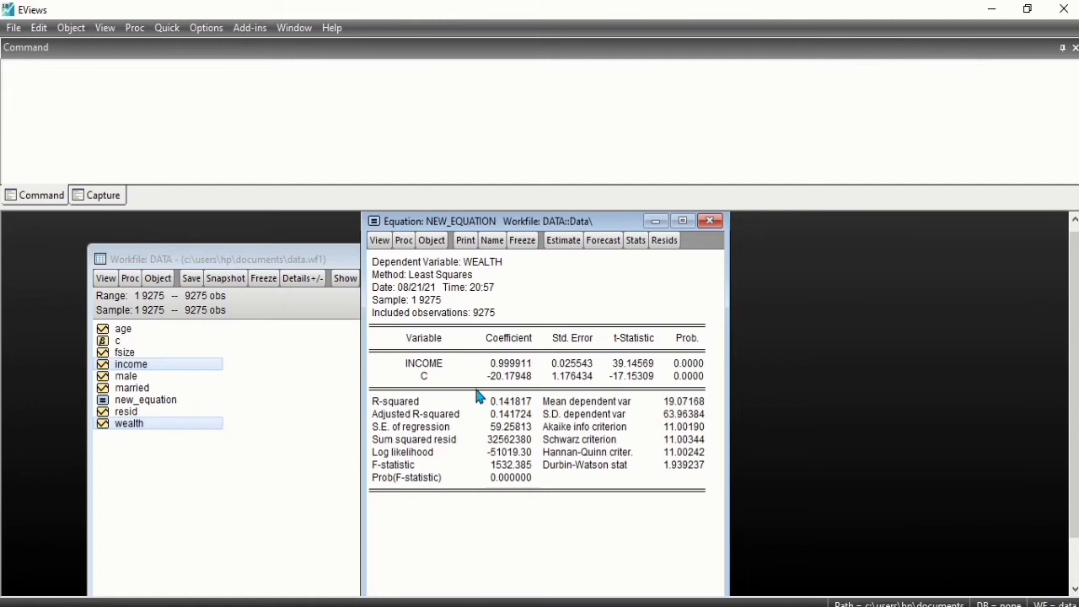
Freeze the regression output into an untitled table and keep it rather than deleting it.
click(522, 242)
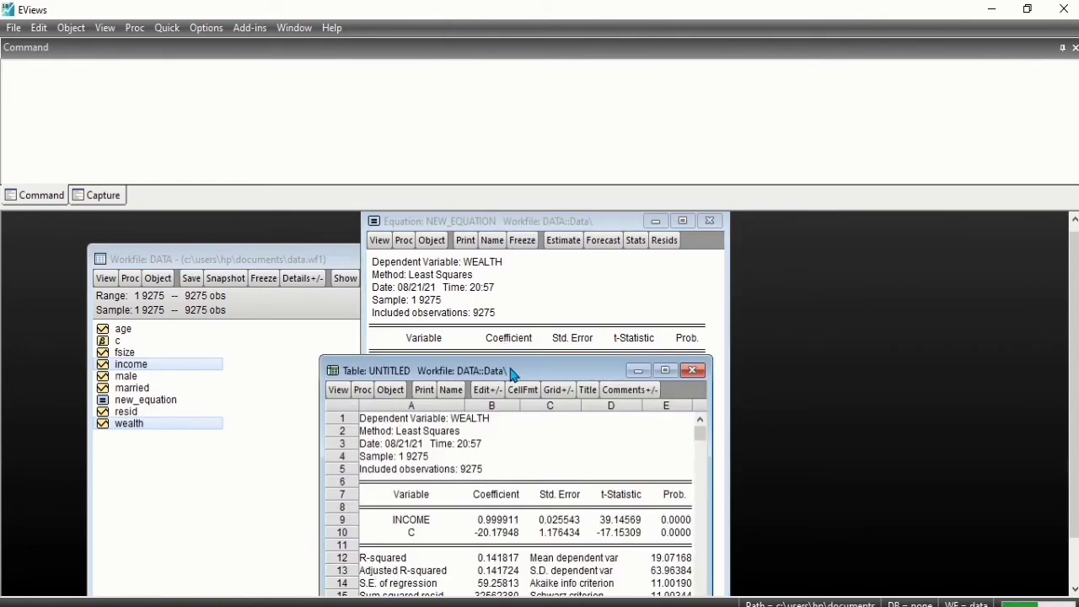
drag(510, 373, 284, 246)
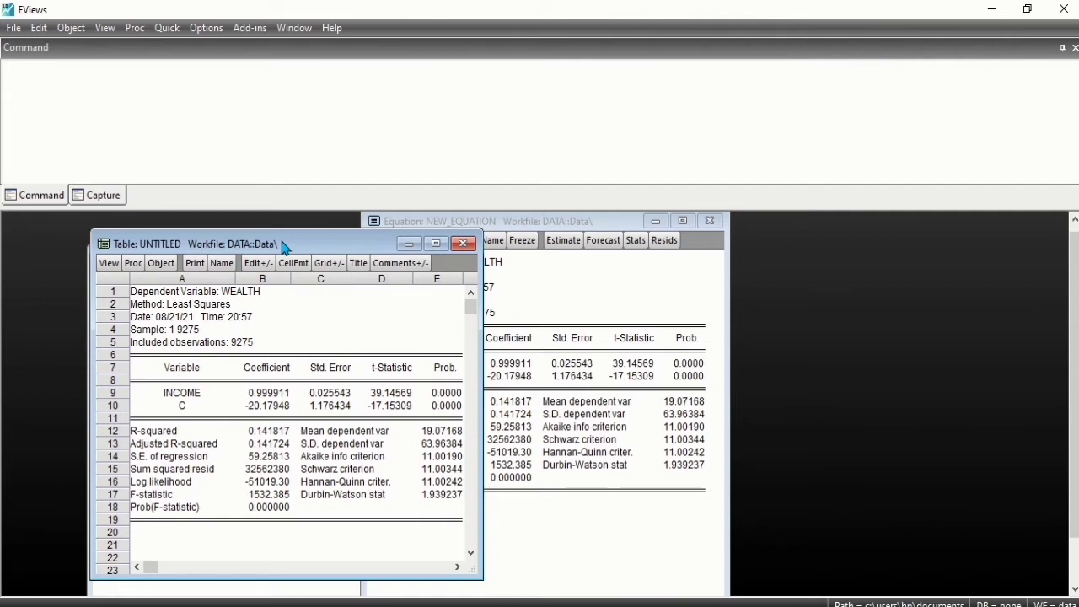
click(224, 264)
click(401, 330)
click(463, 247)
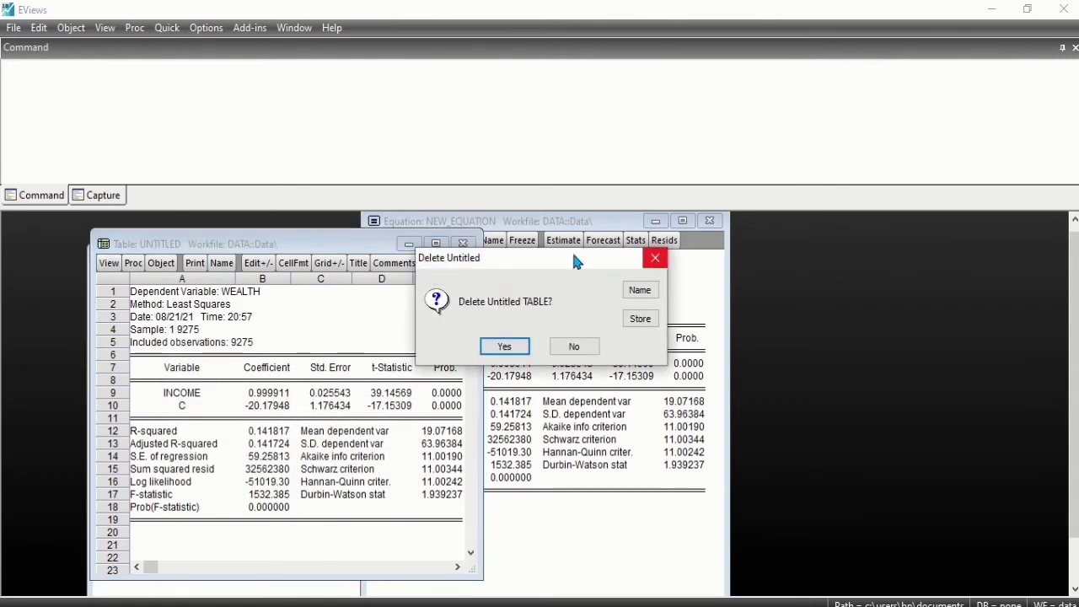
click(574, 346)
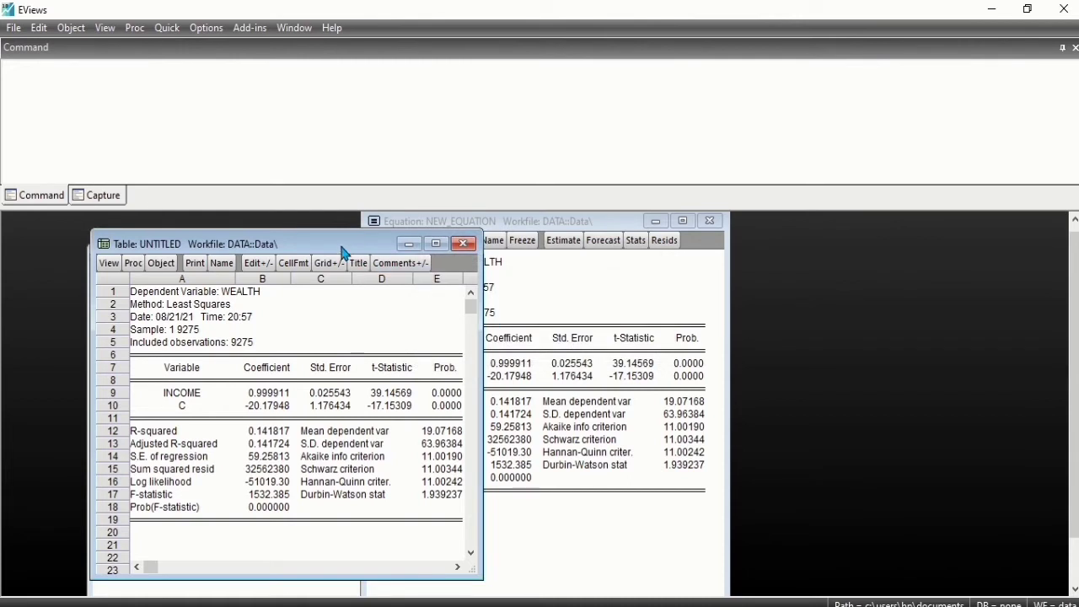
drag(345, 248, 403, 246)
Maximize the frozen results table window and save the page with Ctrl+S.
click(494, 242)
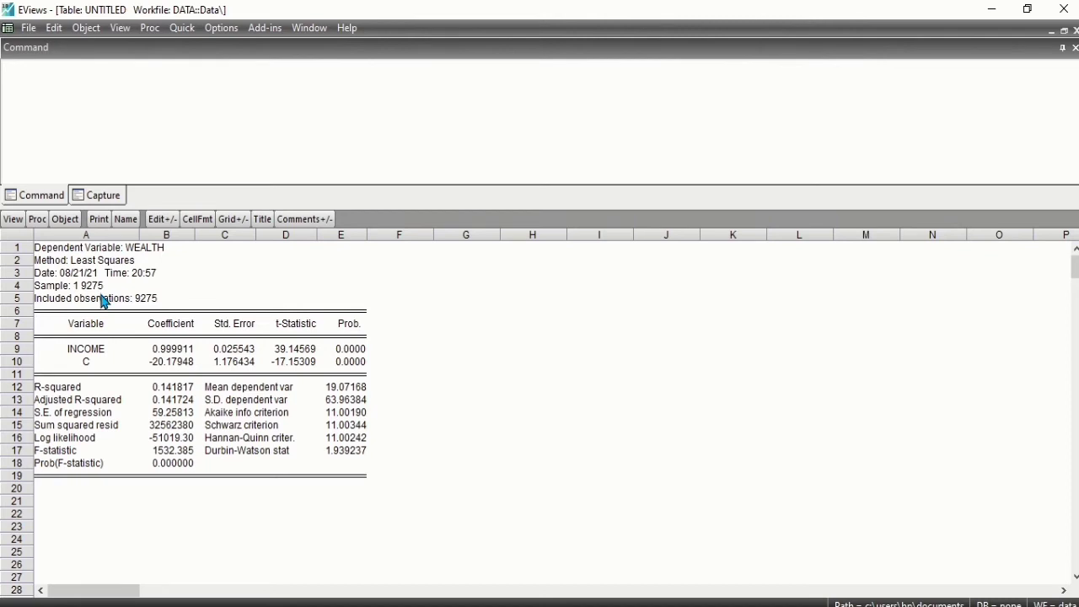
key(ctrl+s)
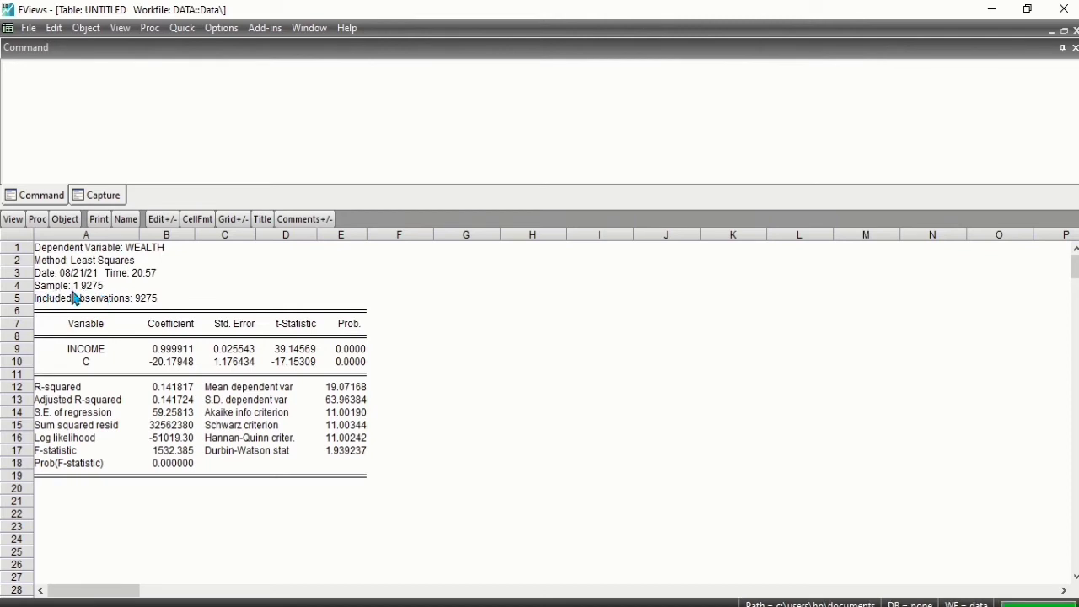